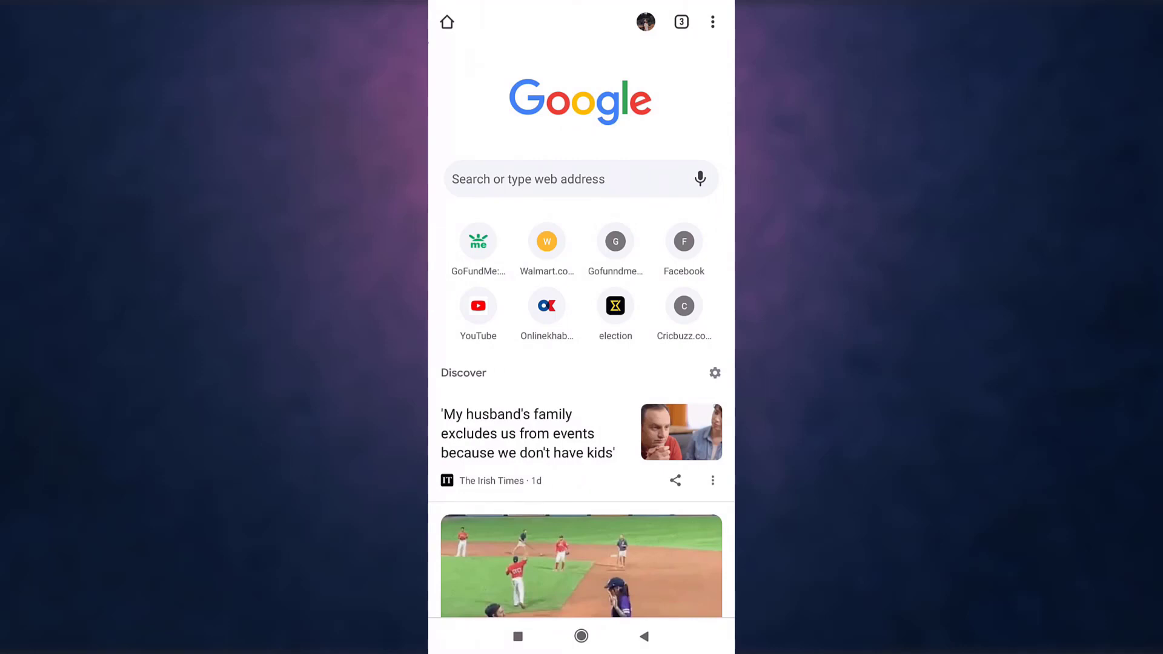
Enter walmart.com in the address bar to load the Walmart home page
left_click(564, 180)
type("walmart.com")
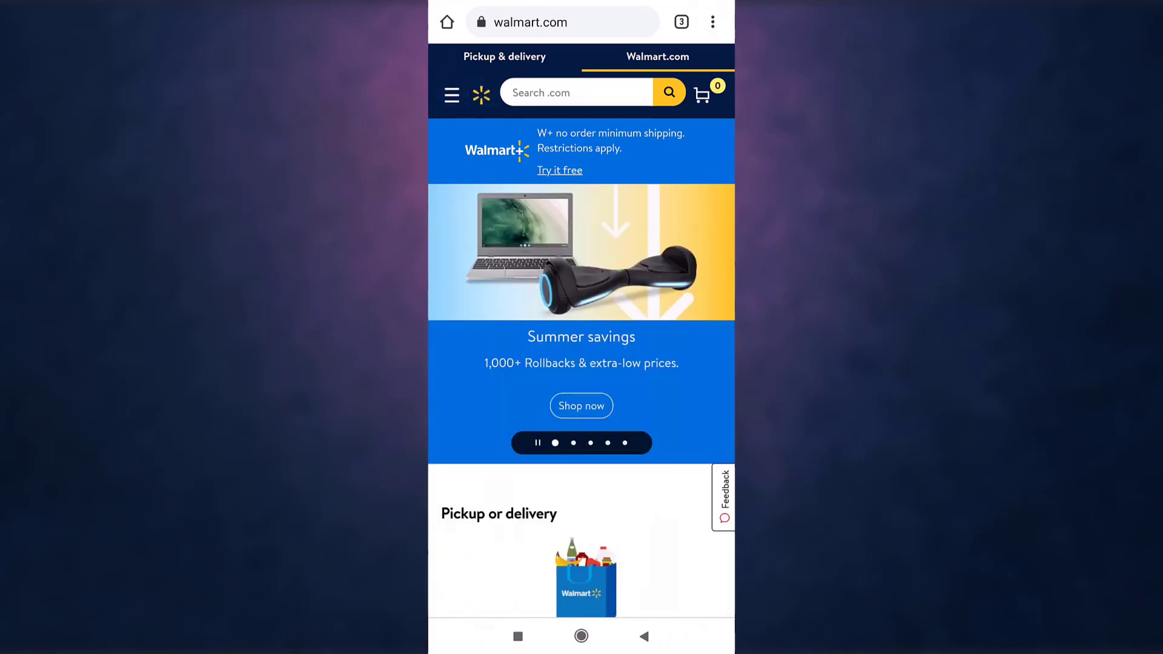
Reach the Walmart account sign-in page from the site menu's Account / Sign In entry
left_click(452, 93)
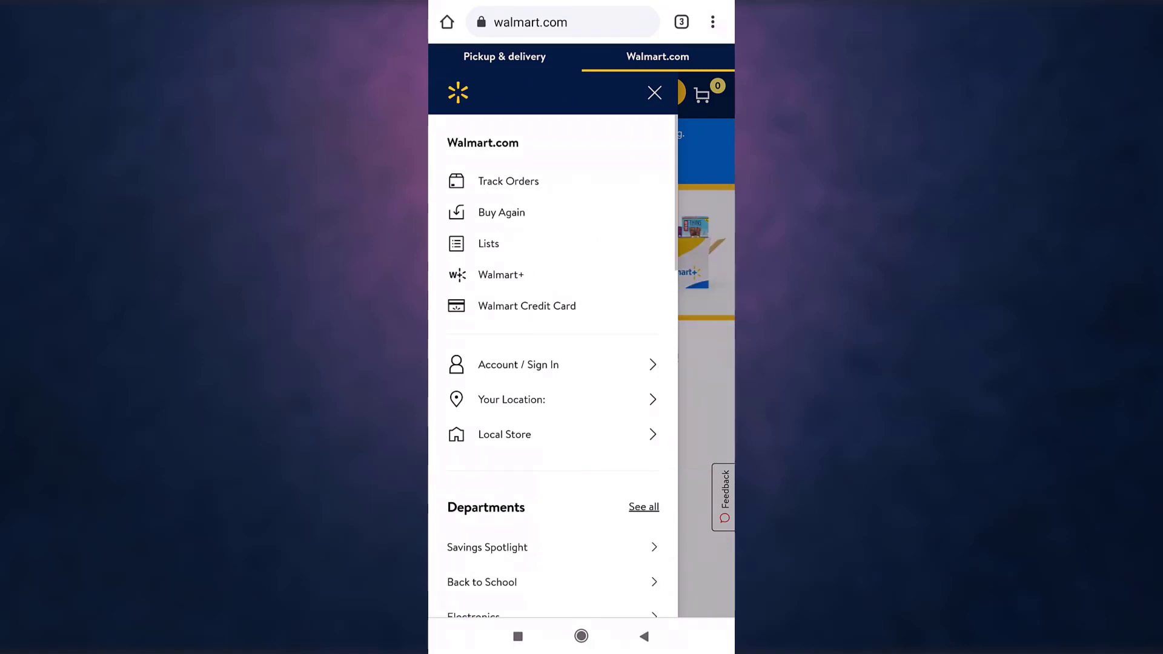
left_click(554, 365)
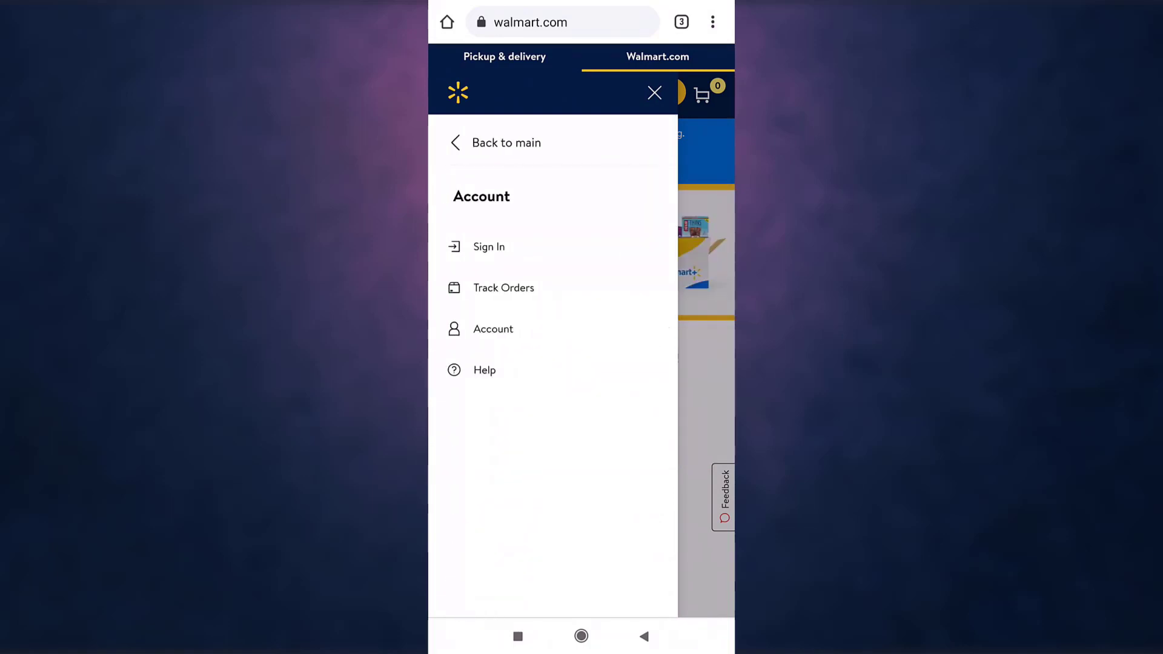
left_click(489, 246)
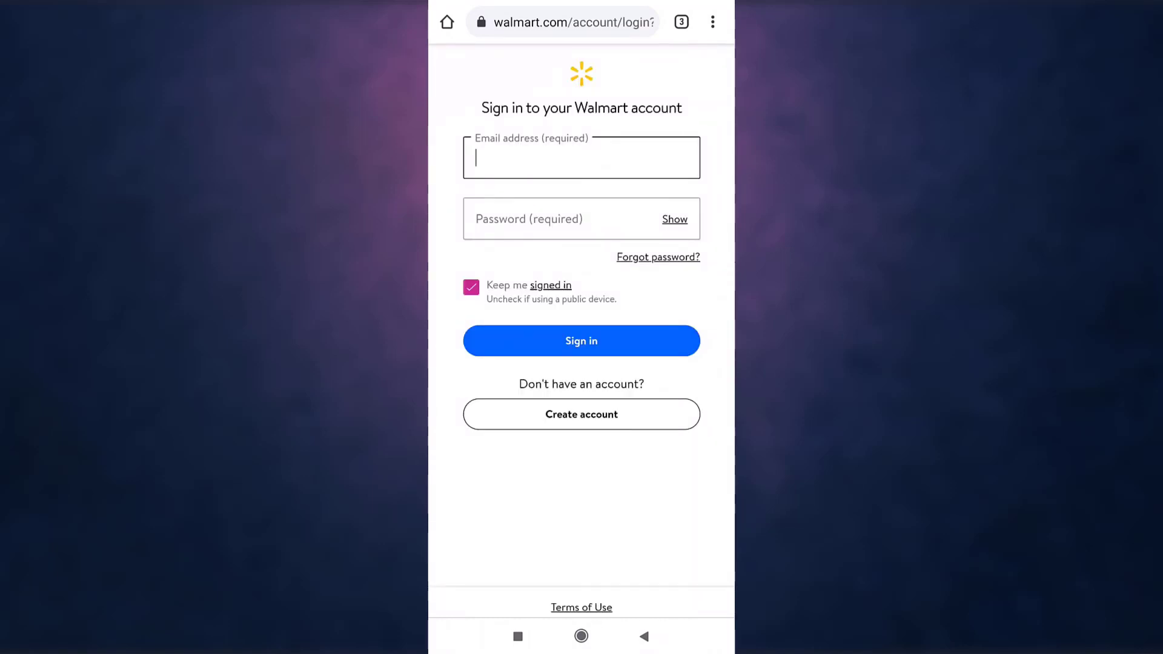
Submit the autofilled account email on the Forgot password page to request a reset code
left_click(658, 258)
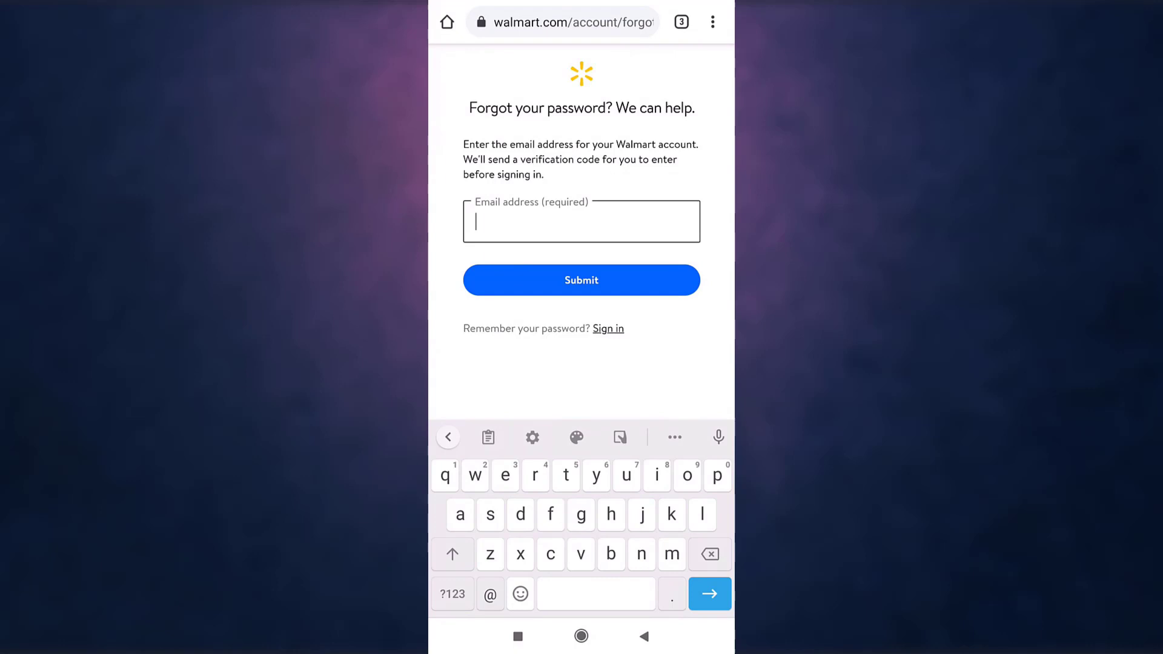
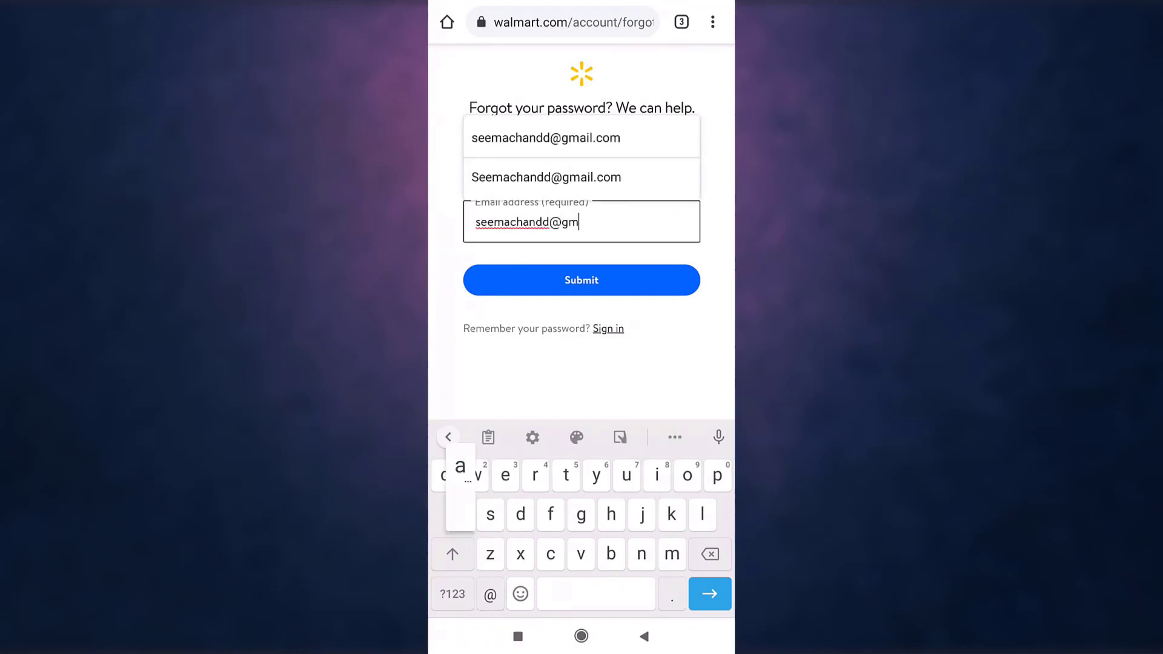
left_click(545, 138)
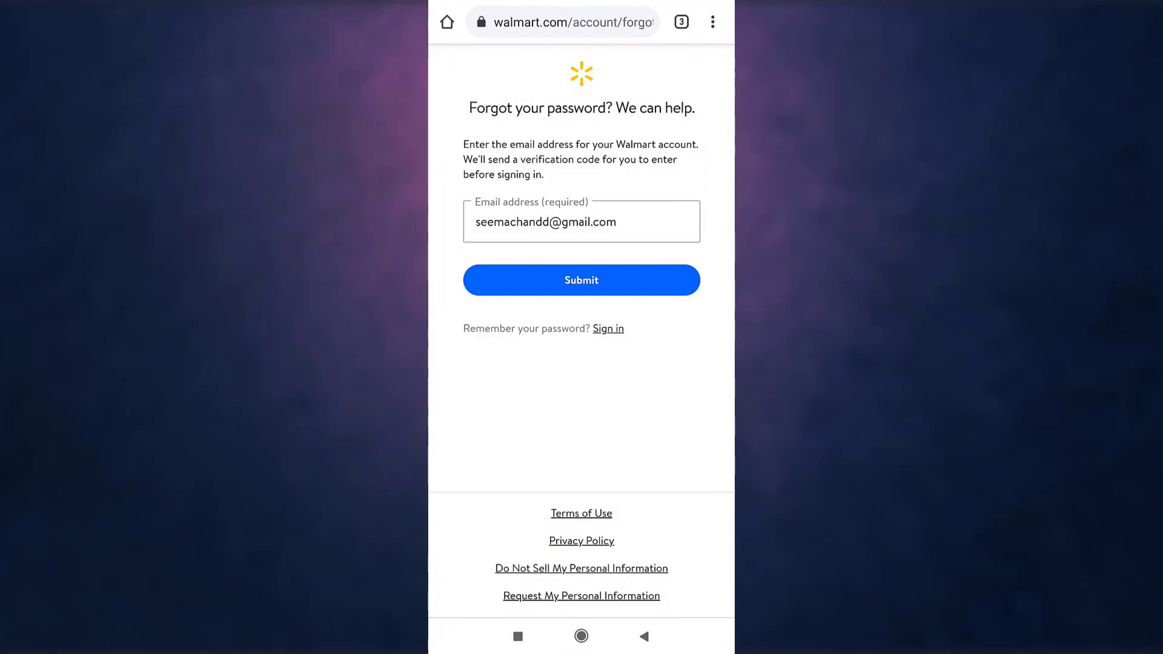
left_click(582, 280)
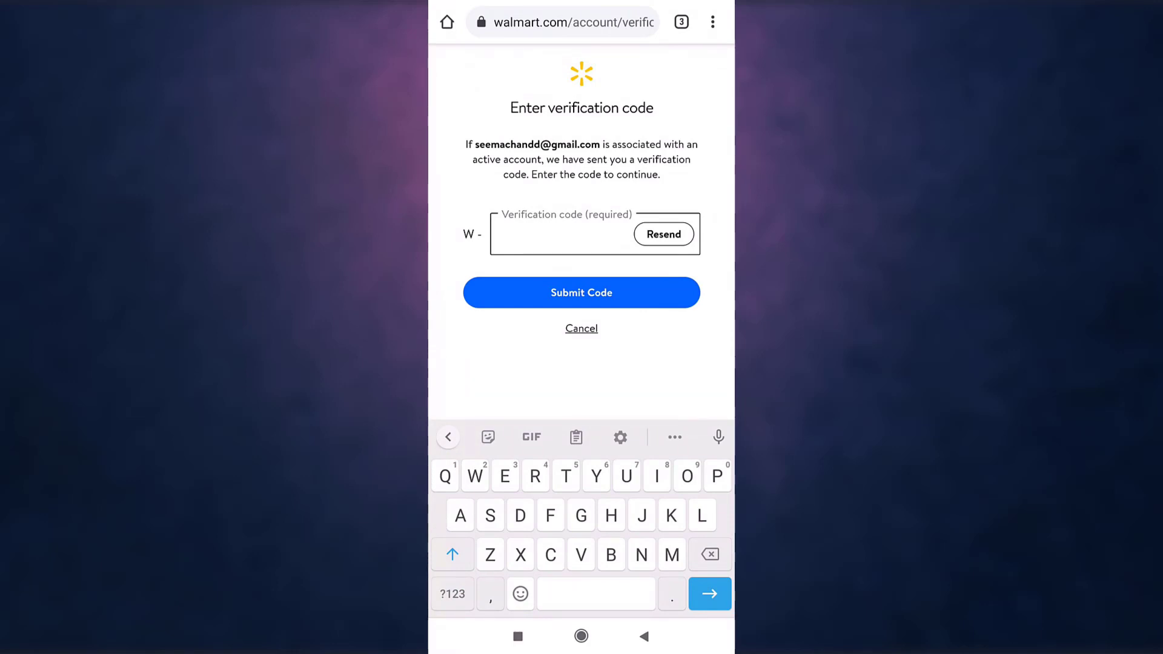
left_click(503, 235)
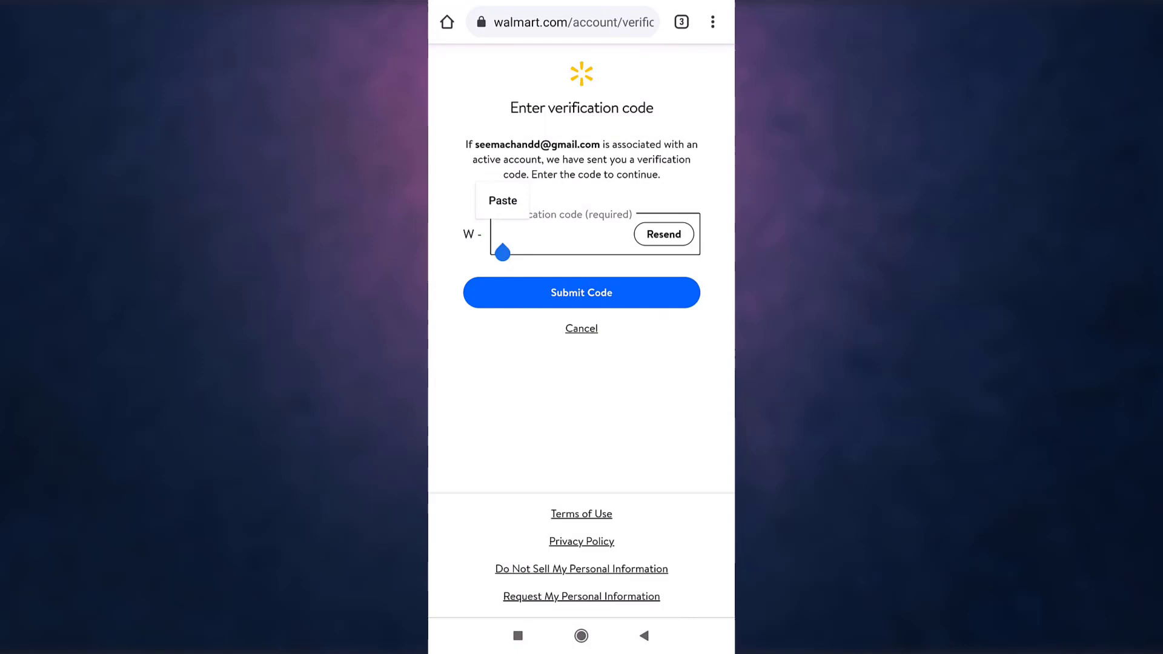
left_click(503, 200)
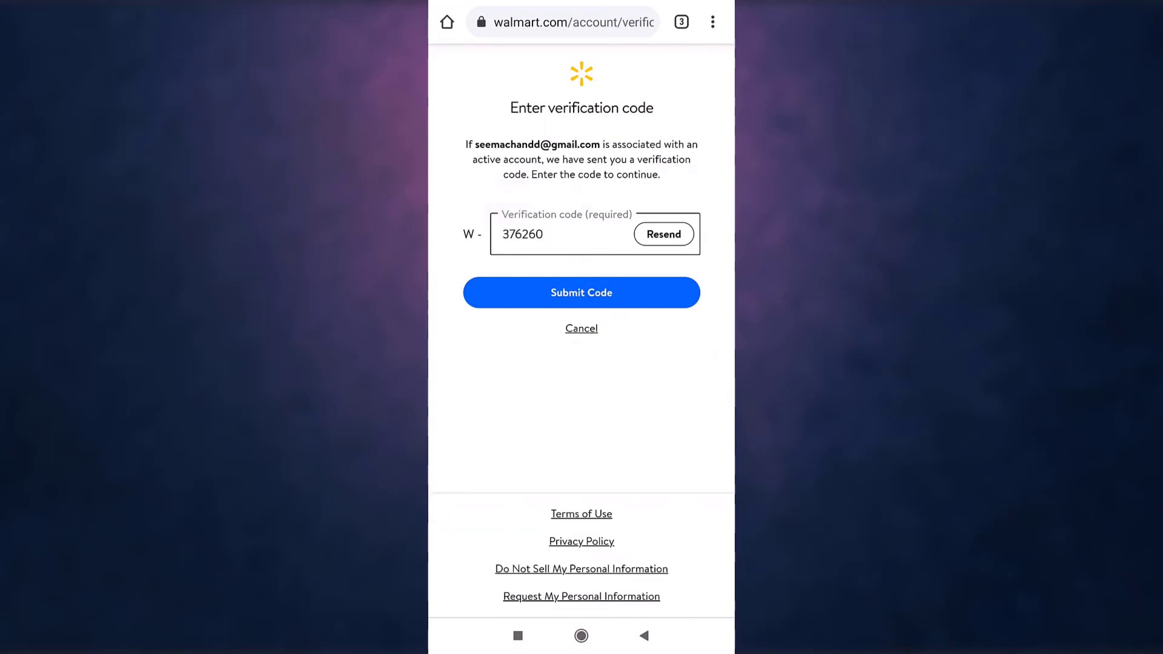
left_click(582, 292)
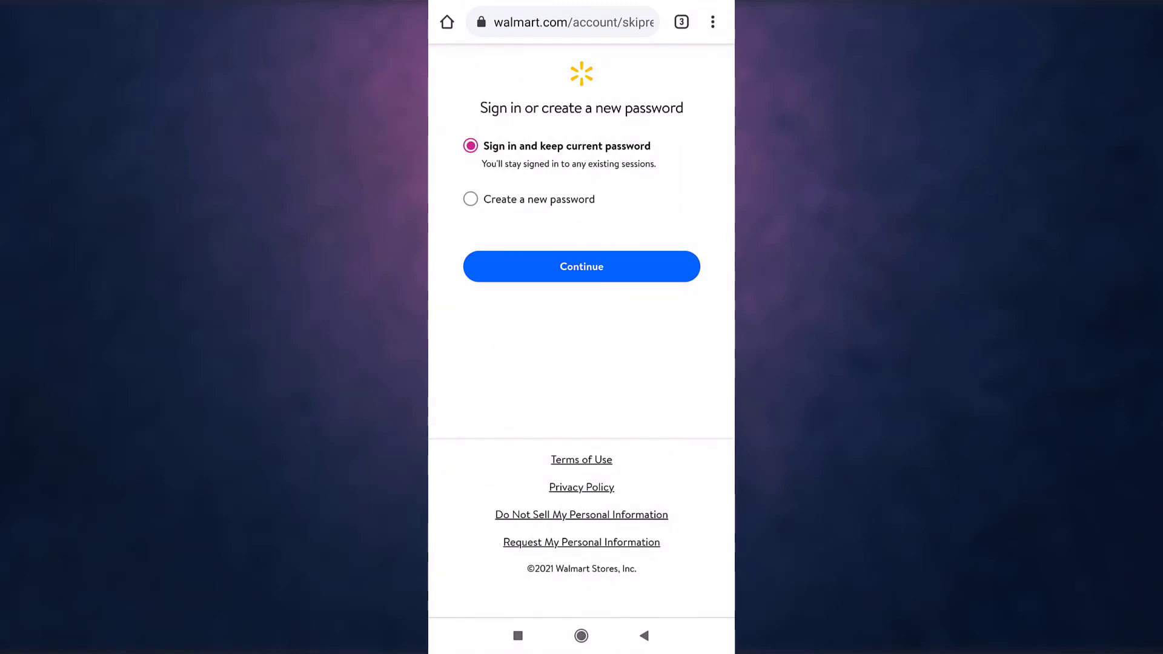
Create a new password containing the digit 6, save it, and ready number entry for the phone field
left_click(470, 199)
left_click(563, 248)
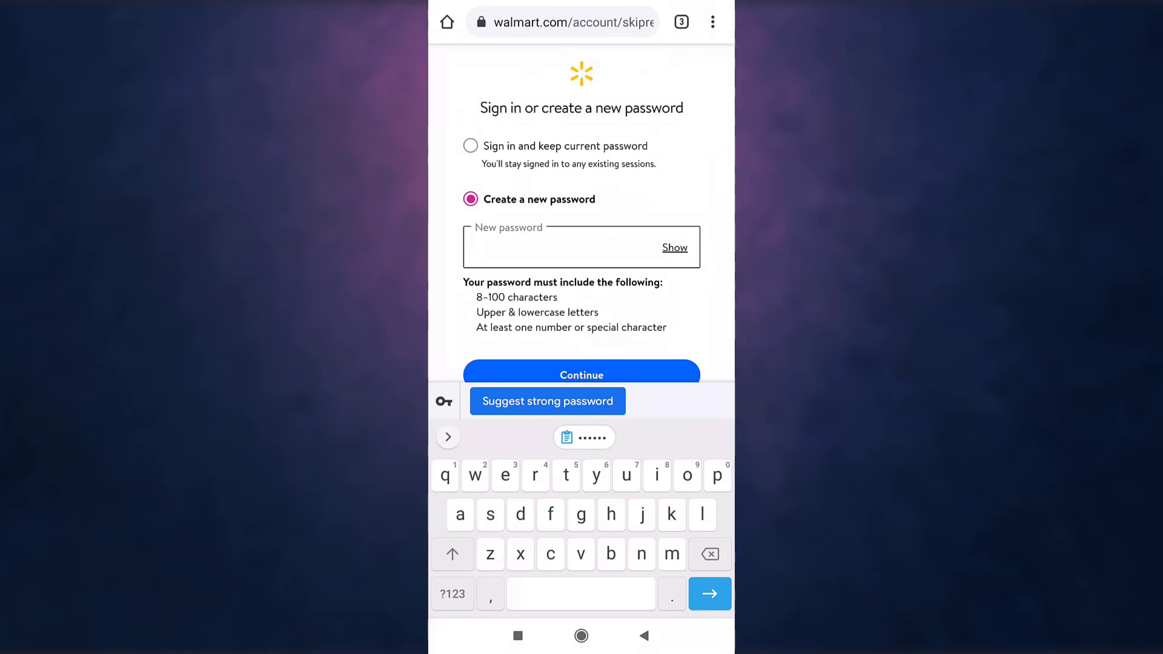
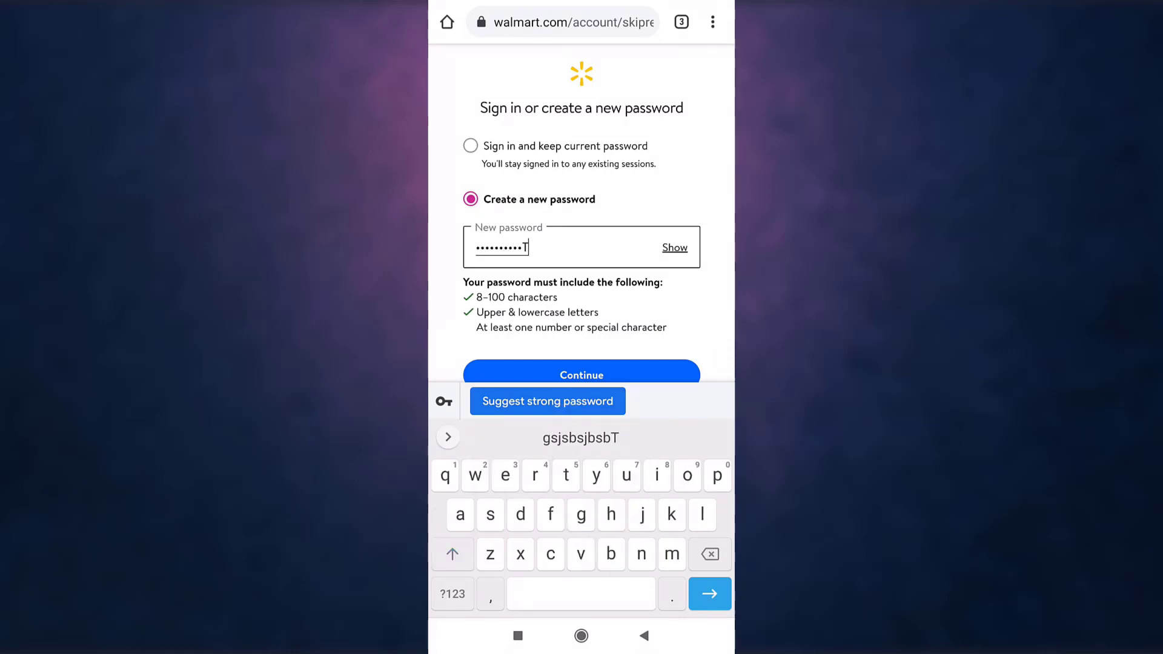
left_click(452, 593)
left_click(596, 476)
left_click(453, 594)
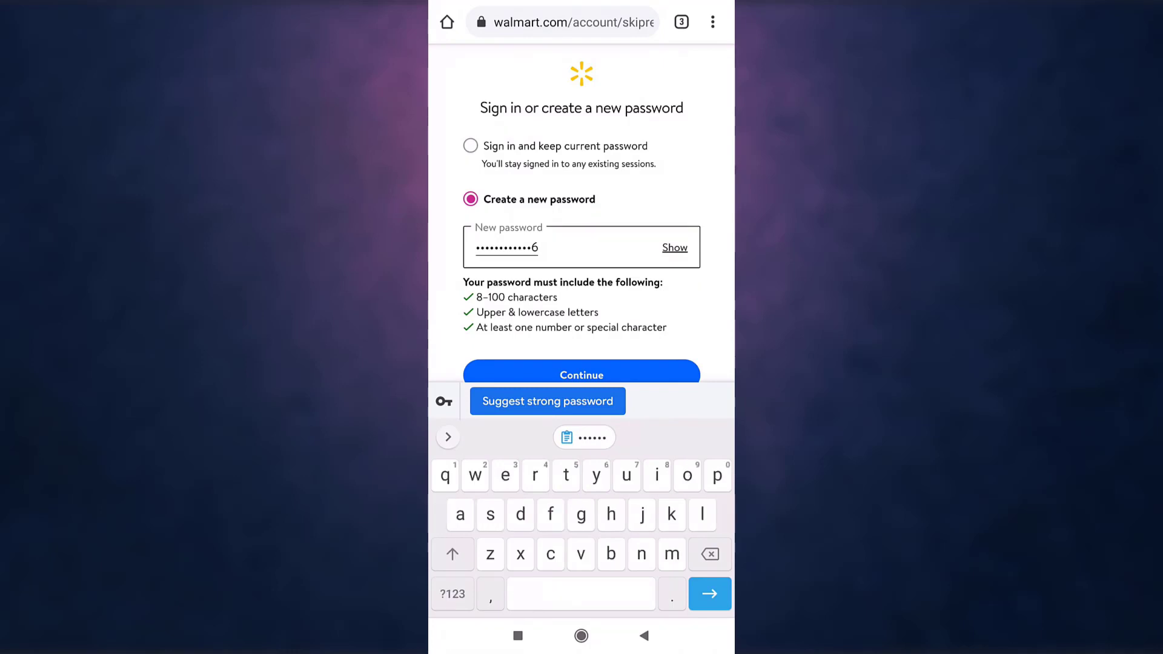
left_click(645, 637)
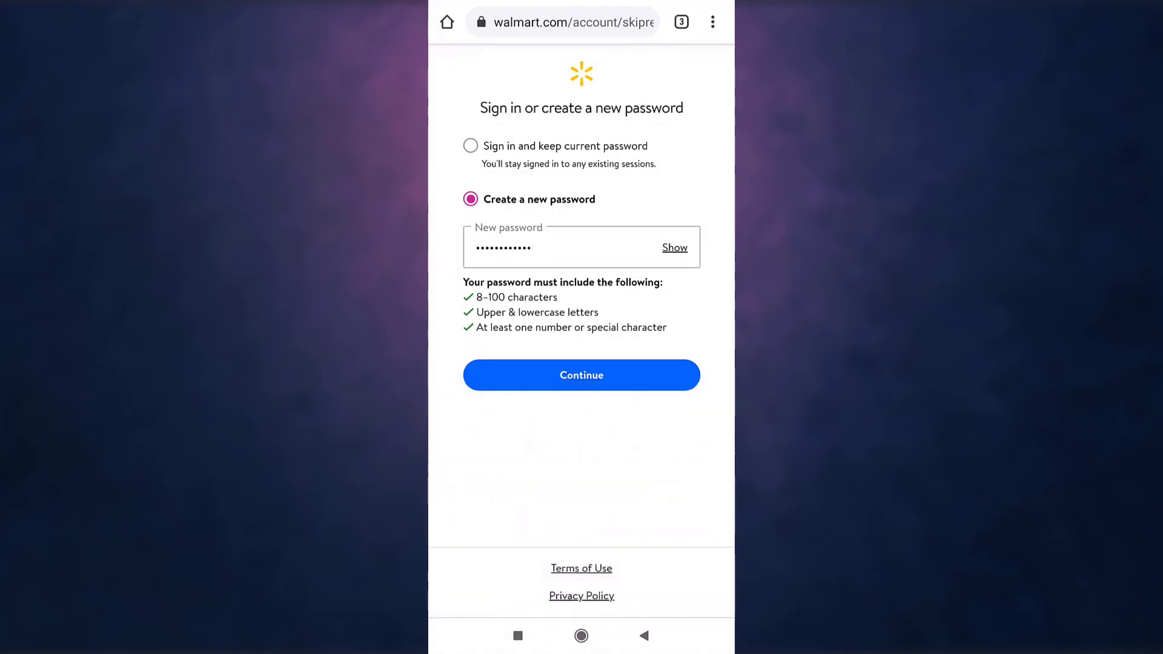
left_click(581, 374)
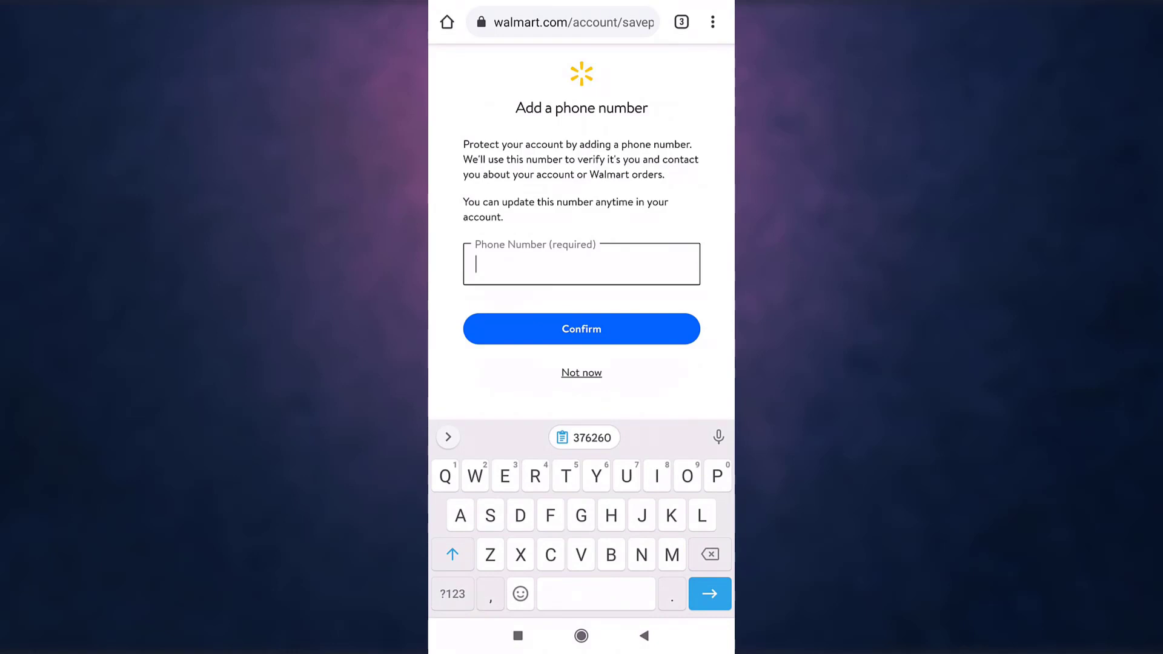
left_click(453, 593)
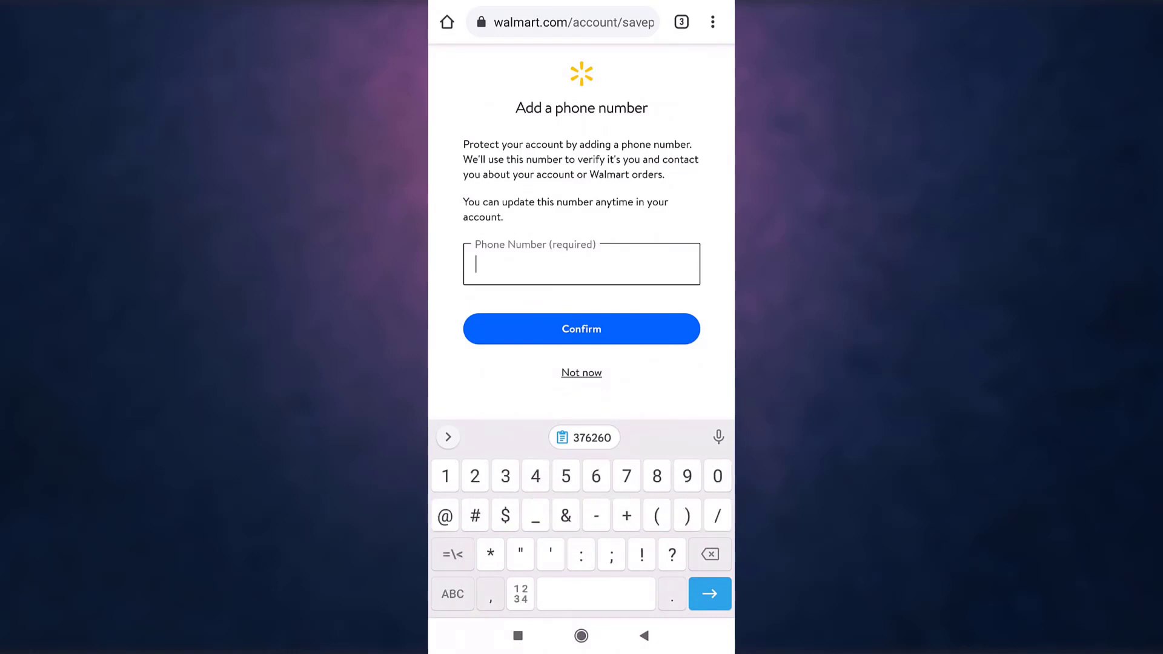
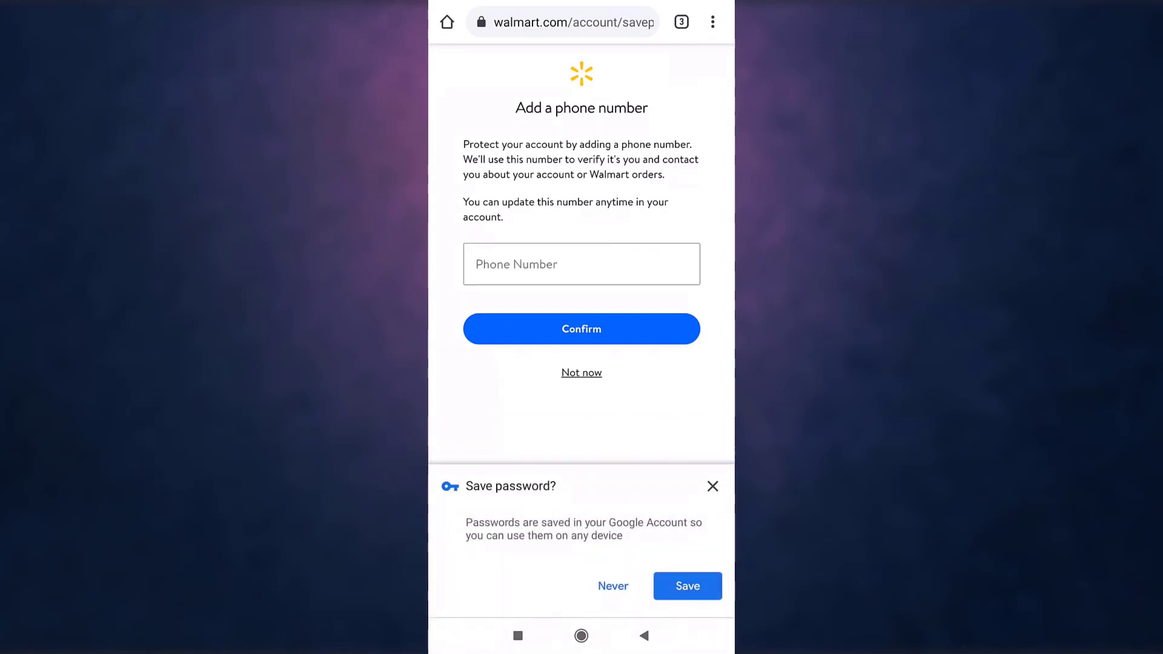
Dismiss the save-password offer, skip adding a phone number, and show the site menu with the 'Hi' greeting
left_click(714, 486)
left_click(582, 372)
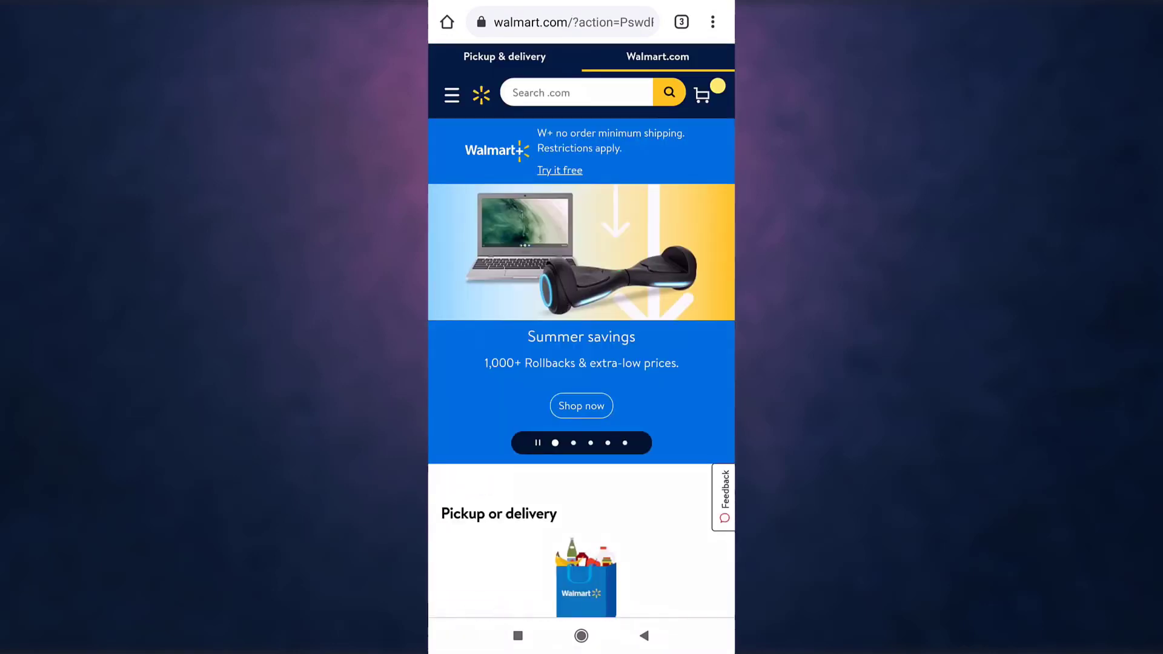
left_click(452, 93)
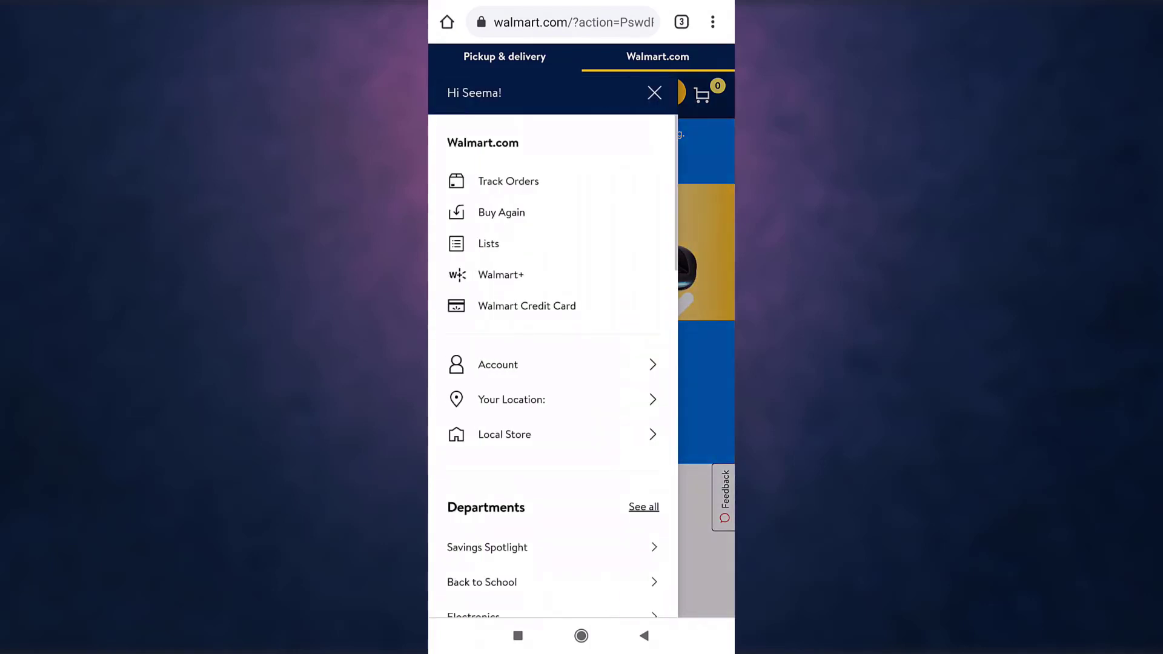